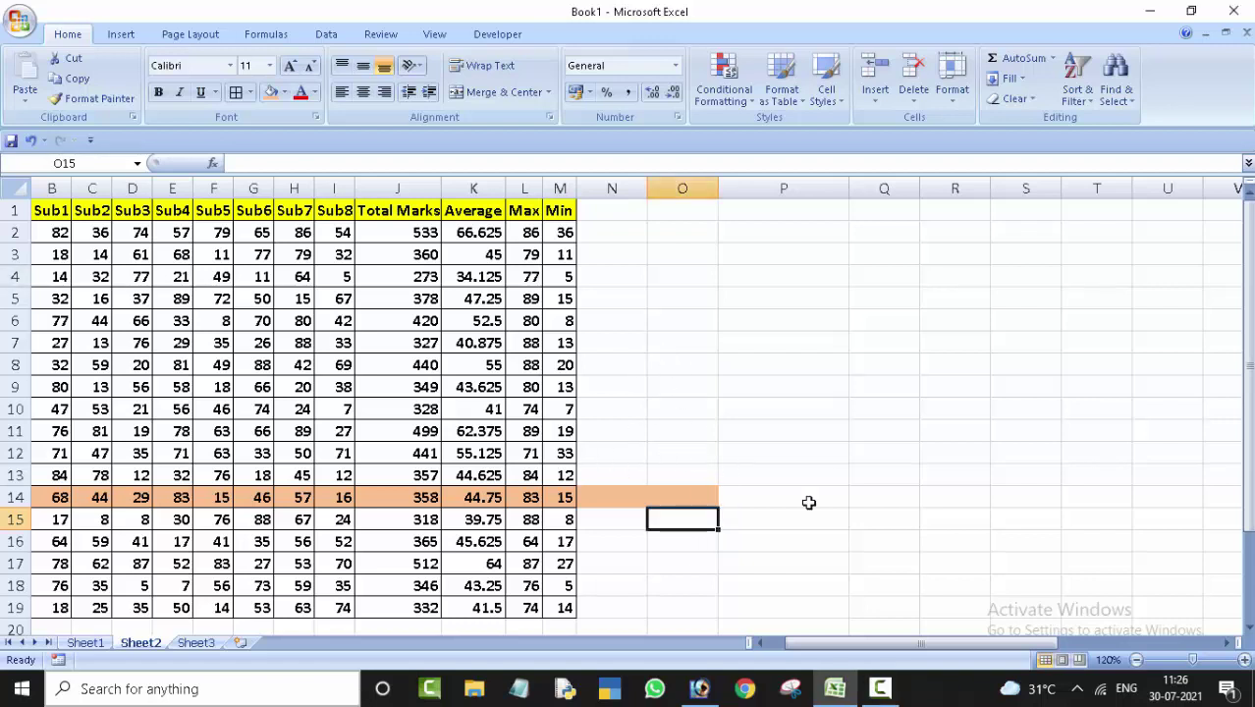
Scroll the sheet left so the Name of Student column A appears beside the marks.
left_click_drag(829, 642, 797, 643)
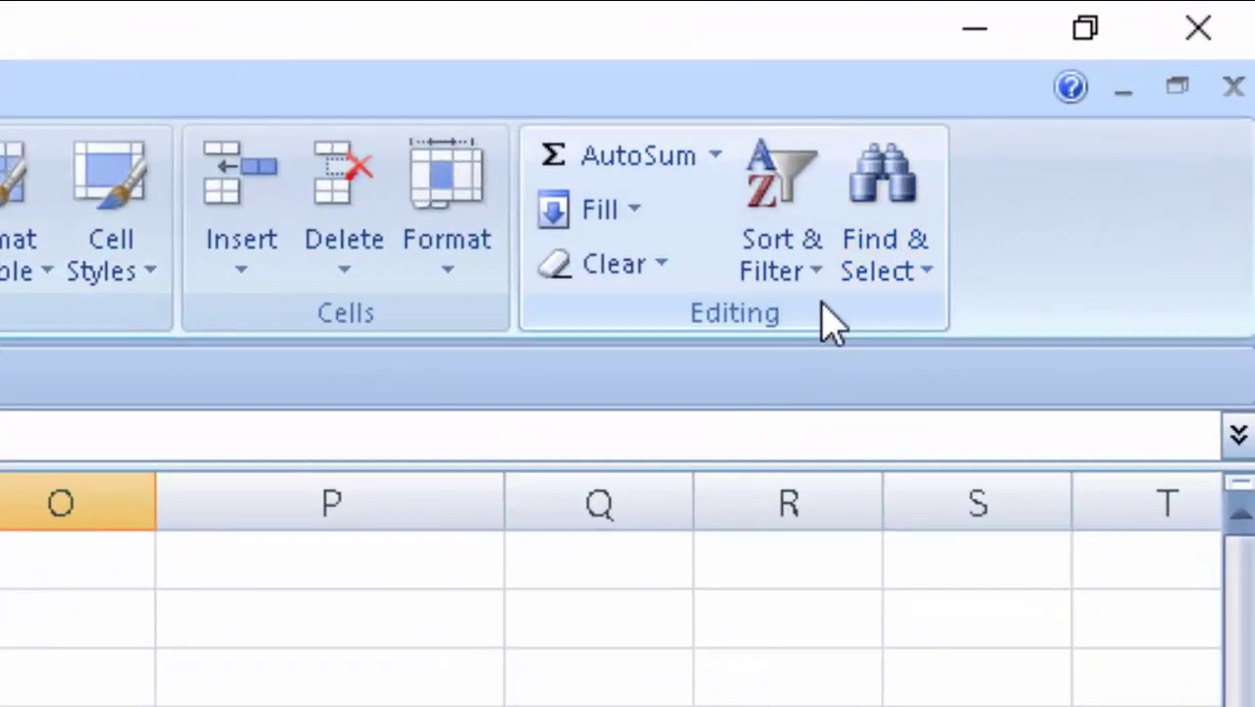
left_click(805, 284)
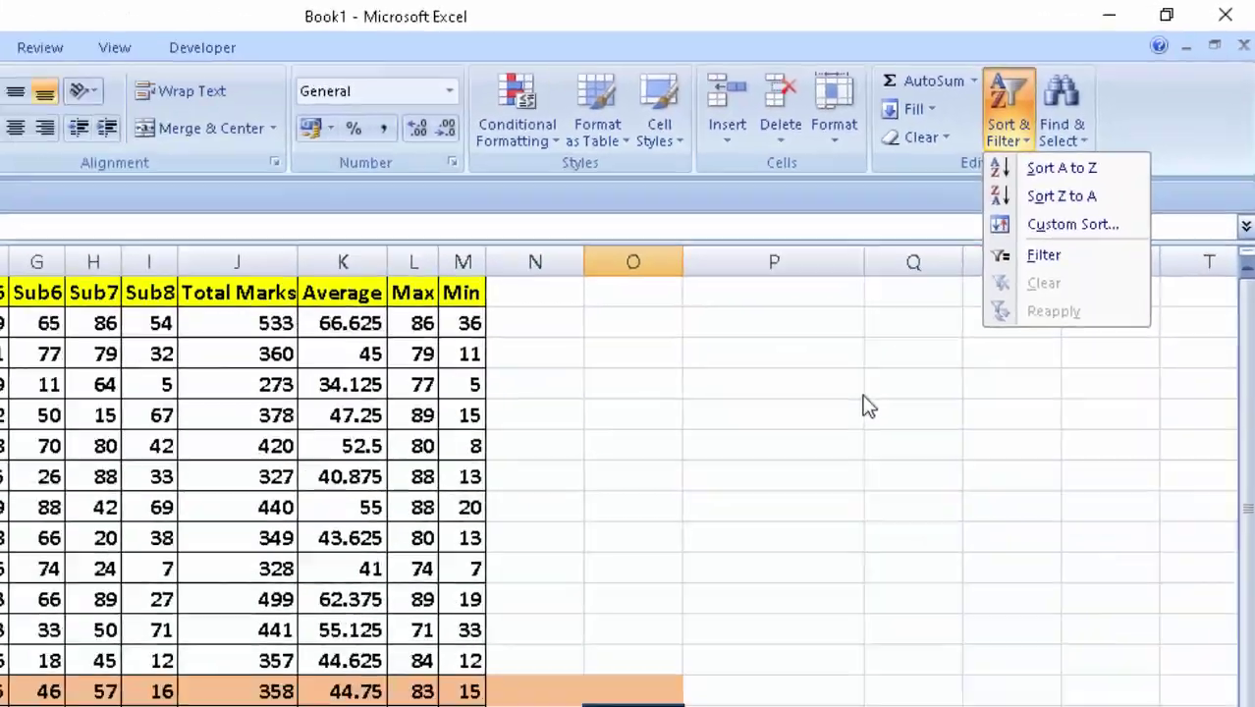
key("Escape")
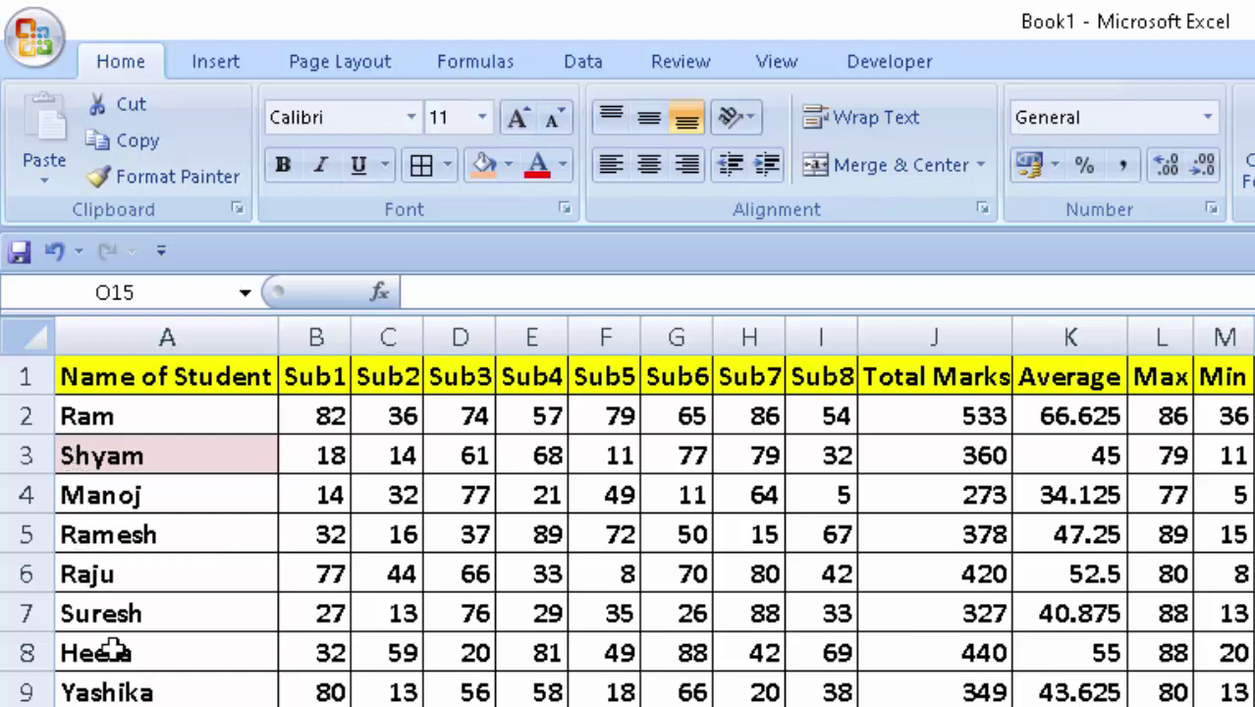
scroll(629, 530, "down", 1)
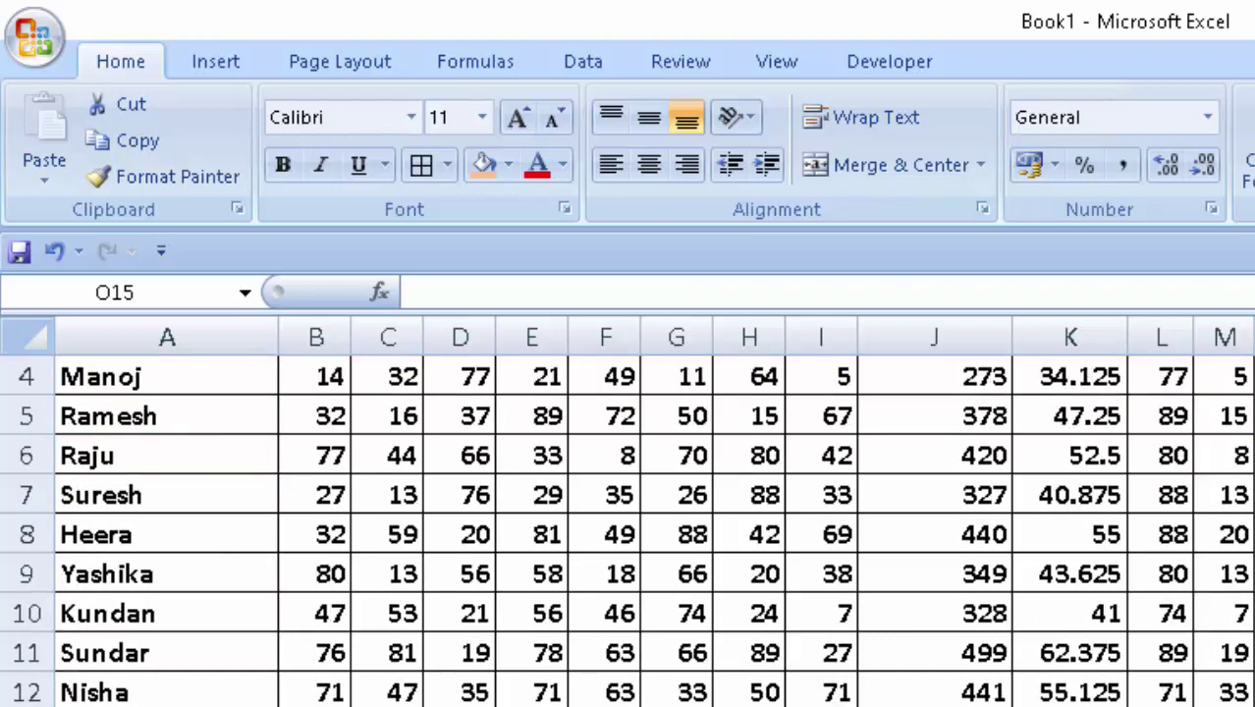
scroll(629, 531, "up", 1)
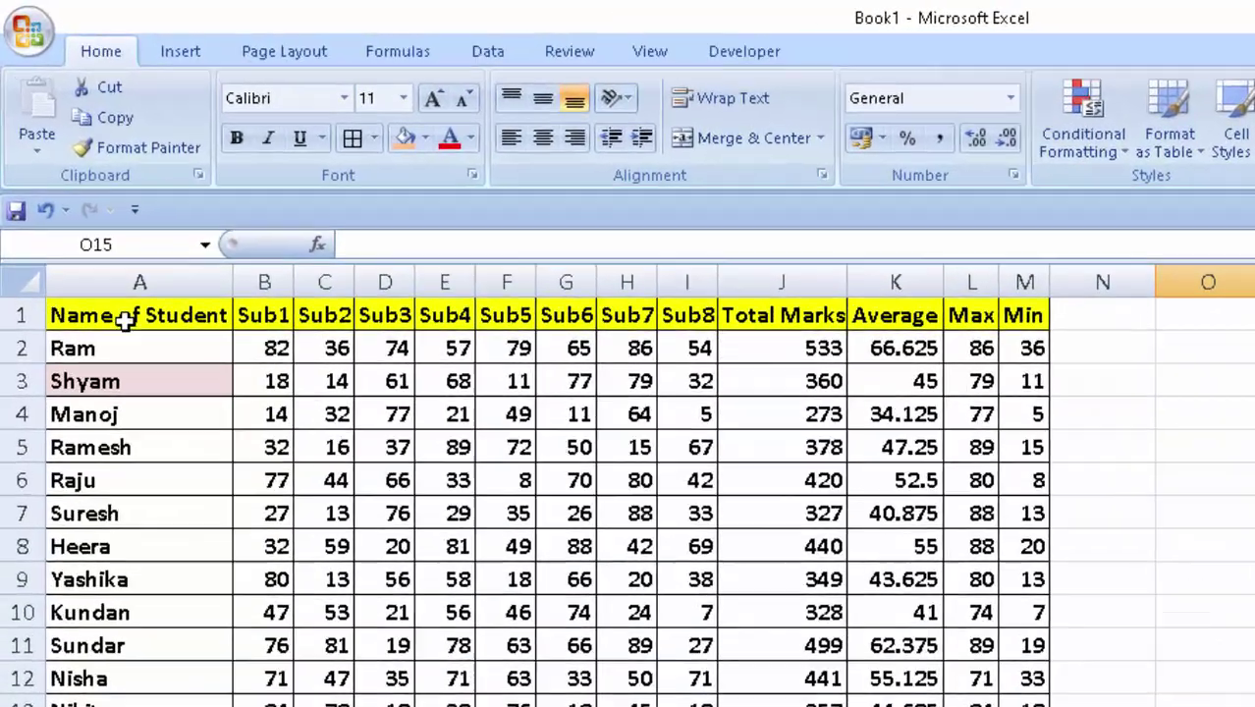
Select the Name of Student heading in A1 and open the Data tab's Sort dialog.
left_click(90, 229)
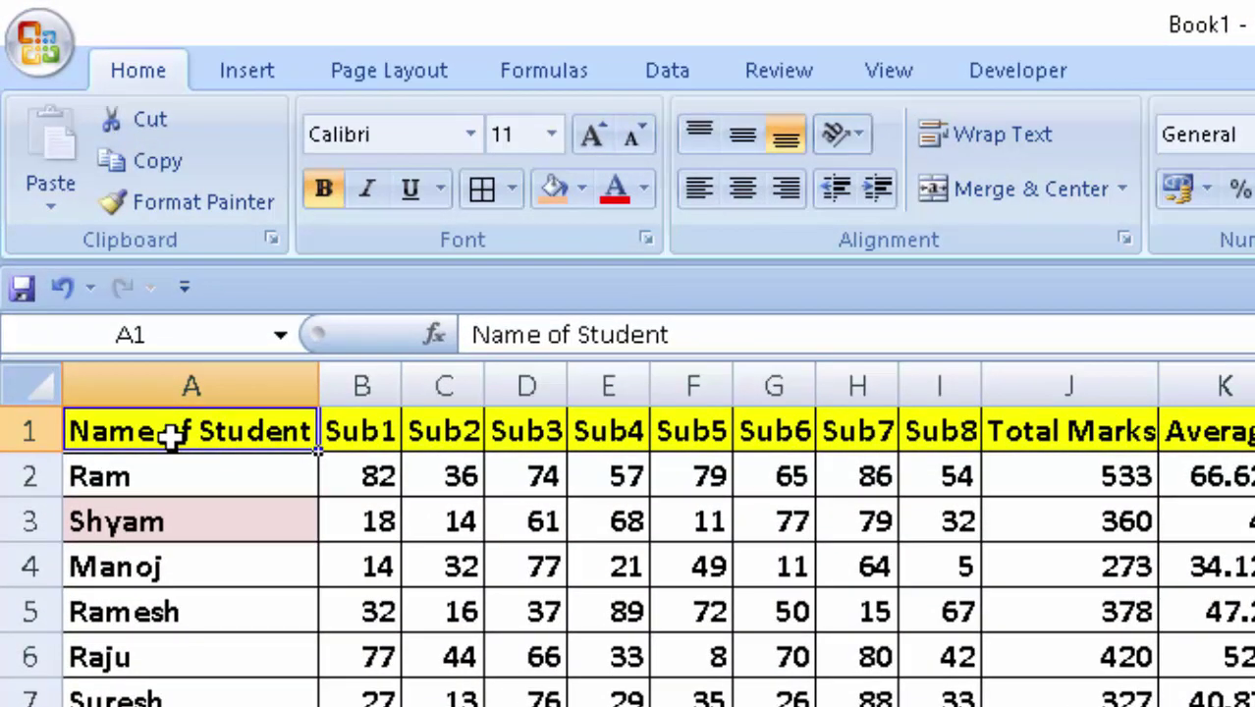
left_click(667, 71)
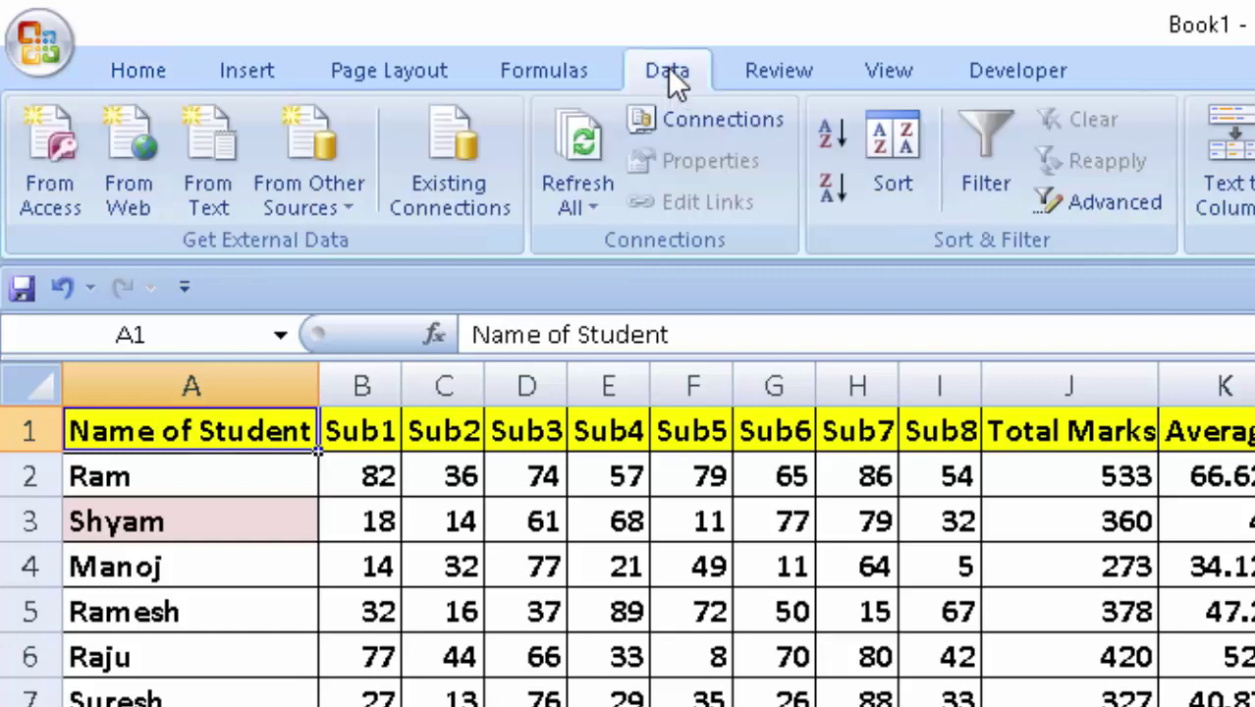
left_click(895, 186)
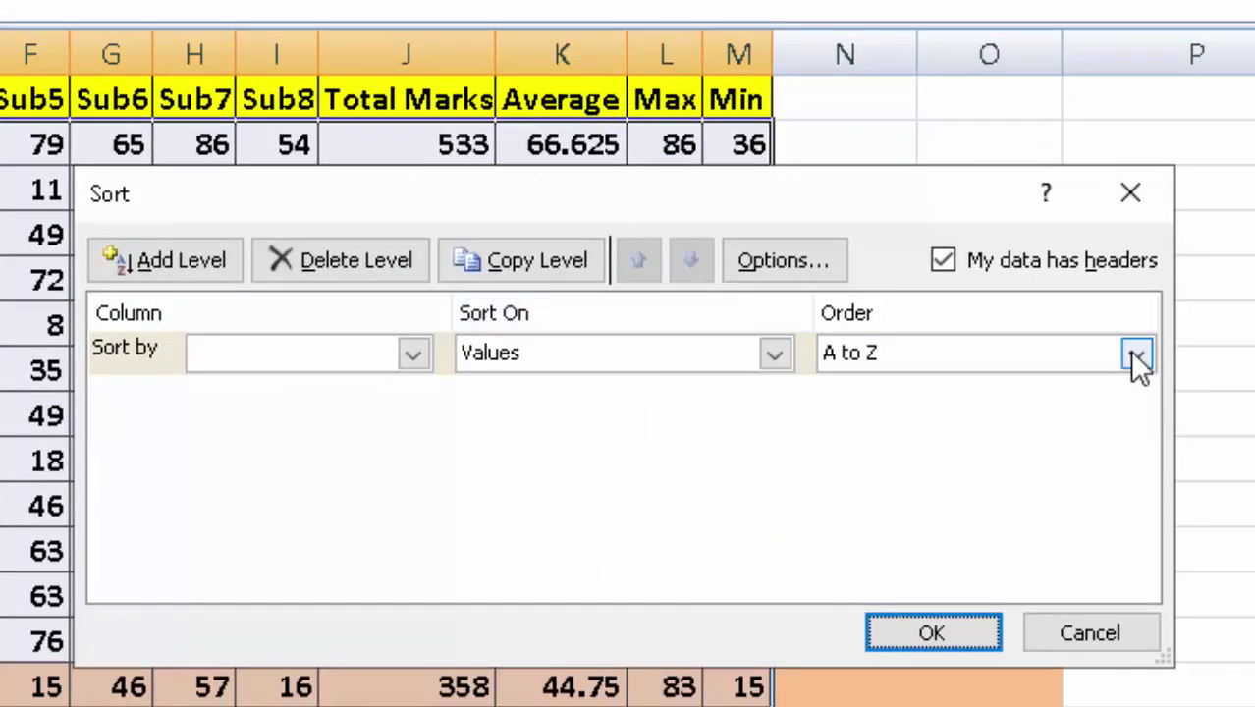
Sort the table by Name of Student on Values, order A to Z, running Heena to Yashika.
left_click(1136, 355)
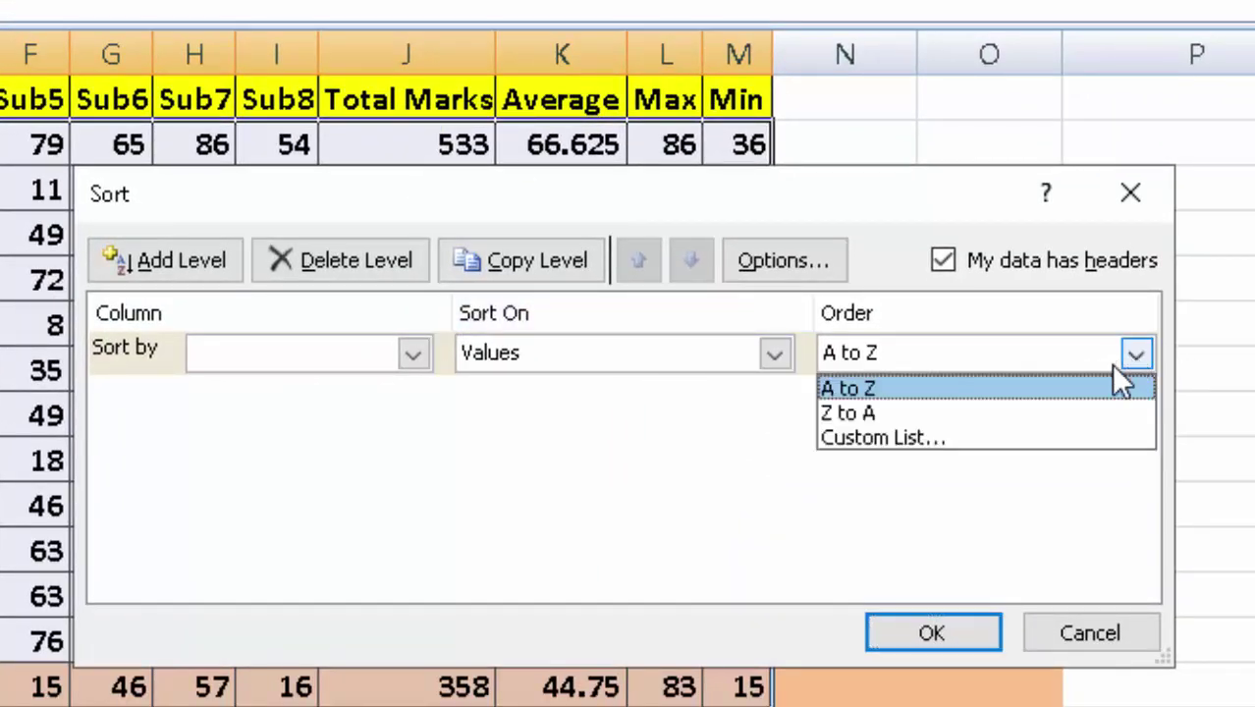
left_click(1080, 389)
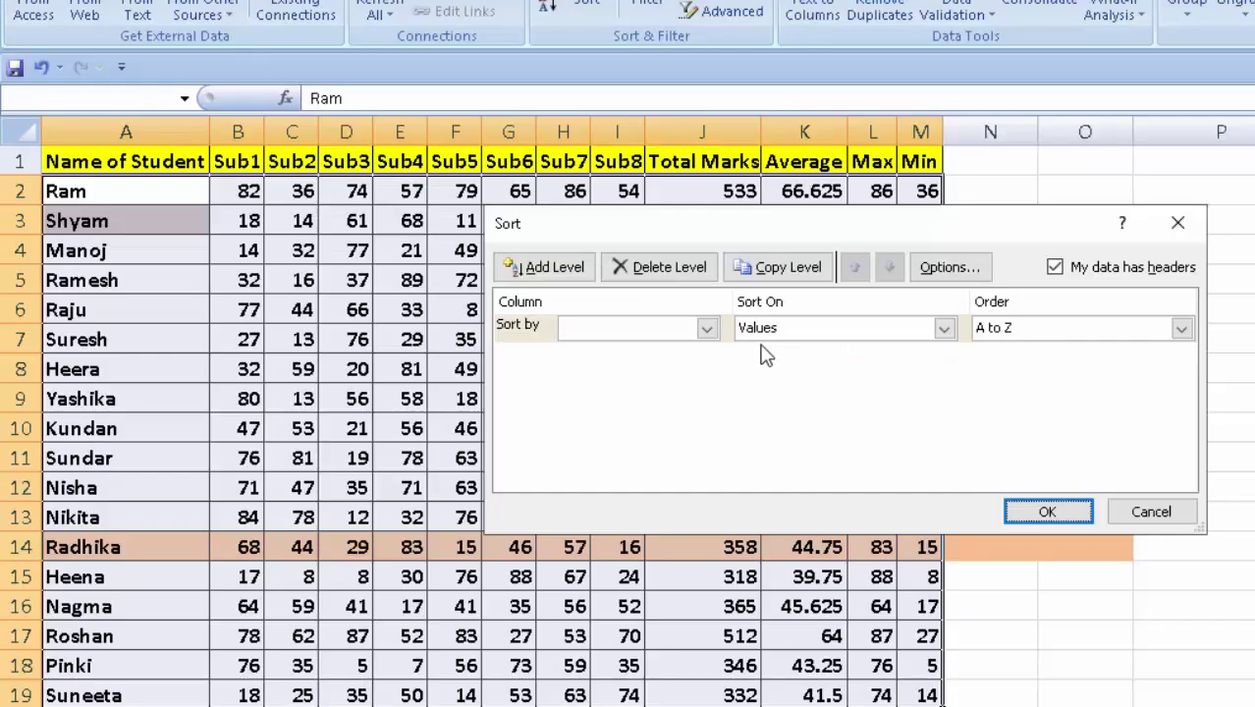
left_click(706, 327)
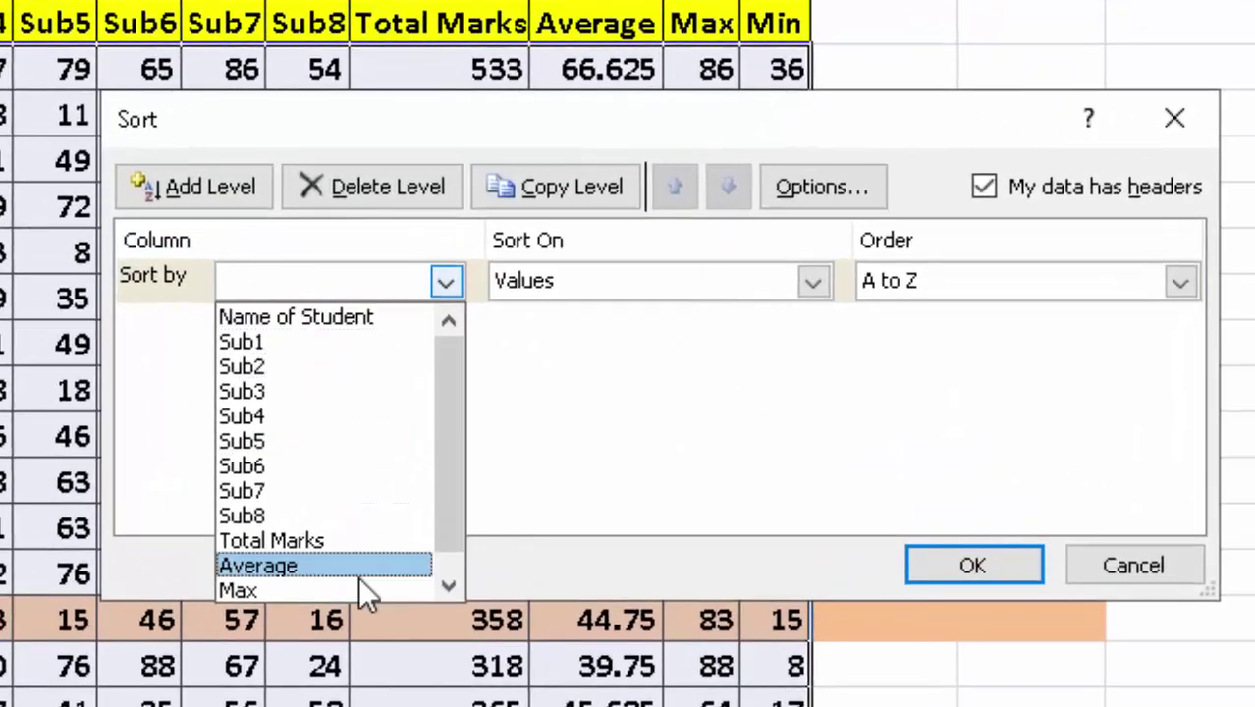
scroll(343, 512, "down", 1)
scroll(337, 501, "up", 1)
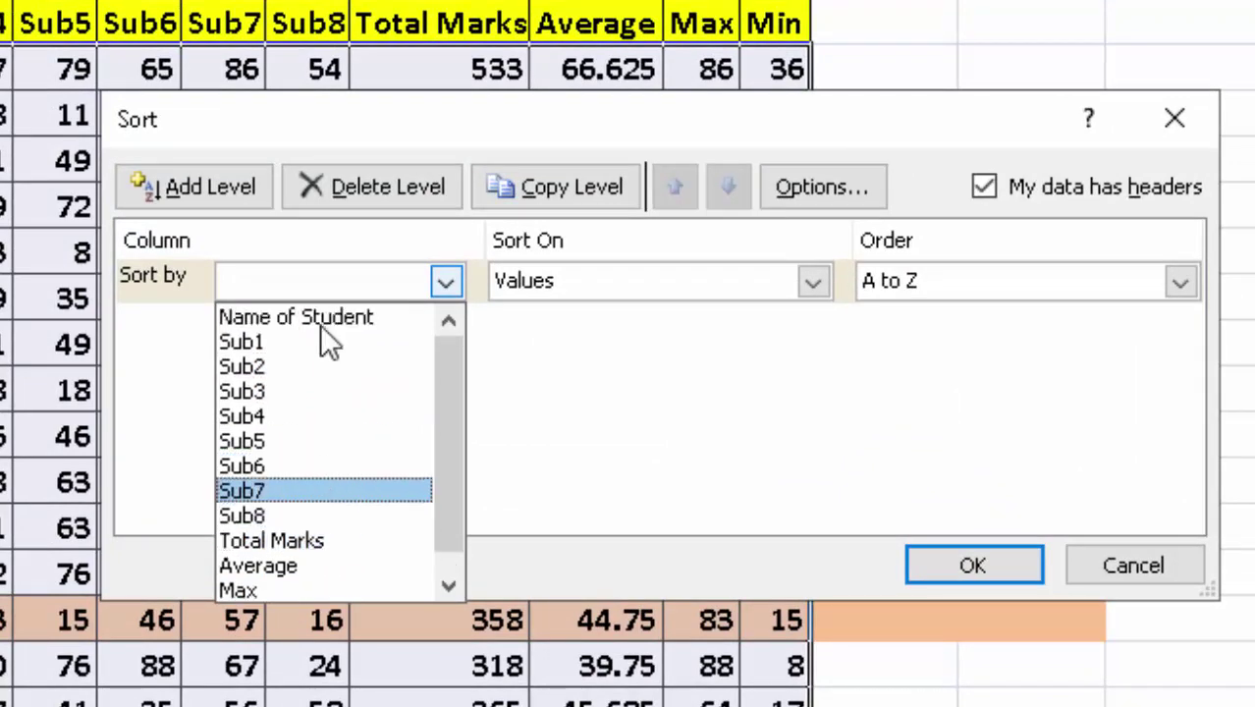
left_click(320, 325)
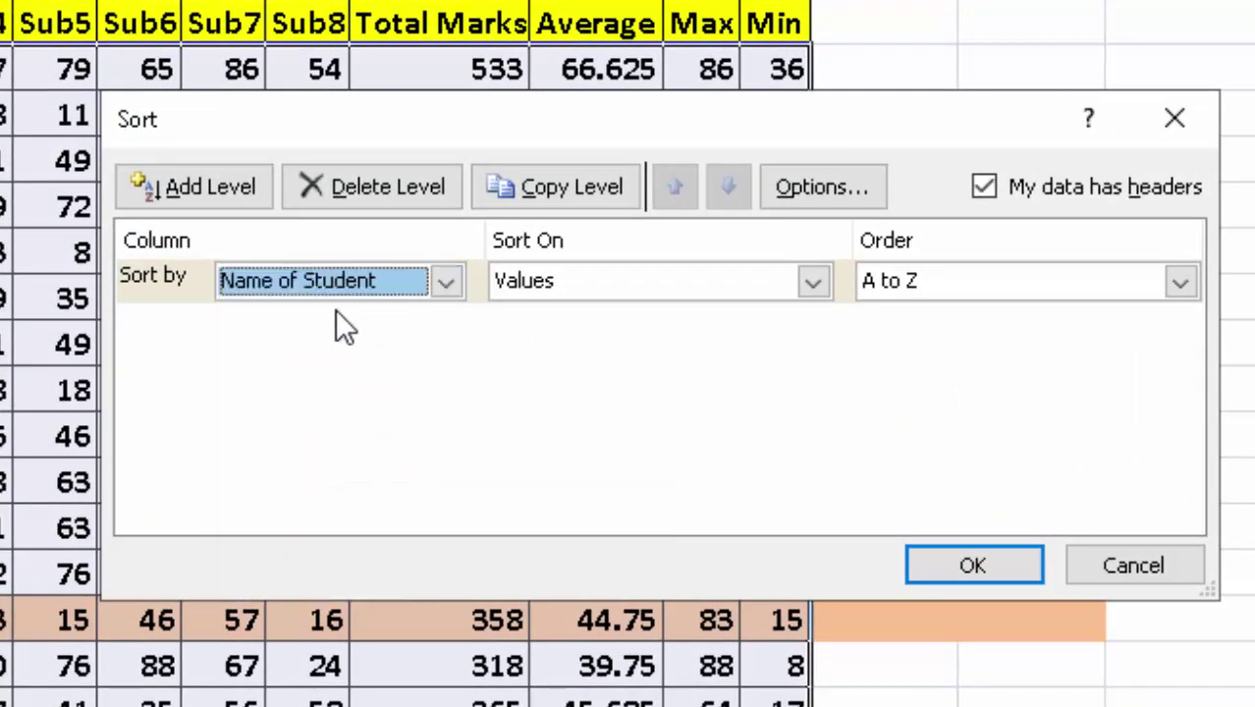
left_click(812, 284)
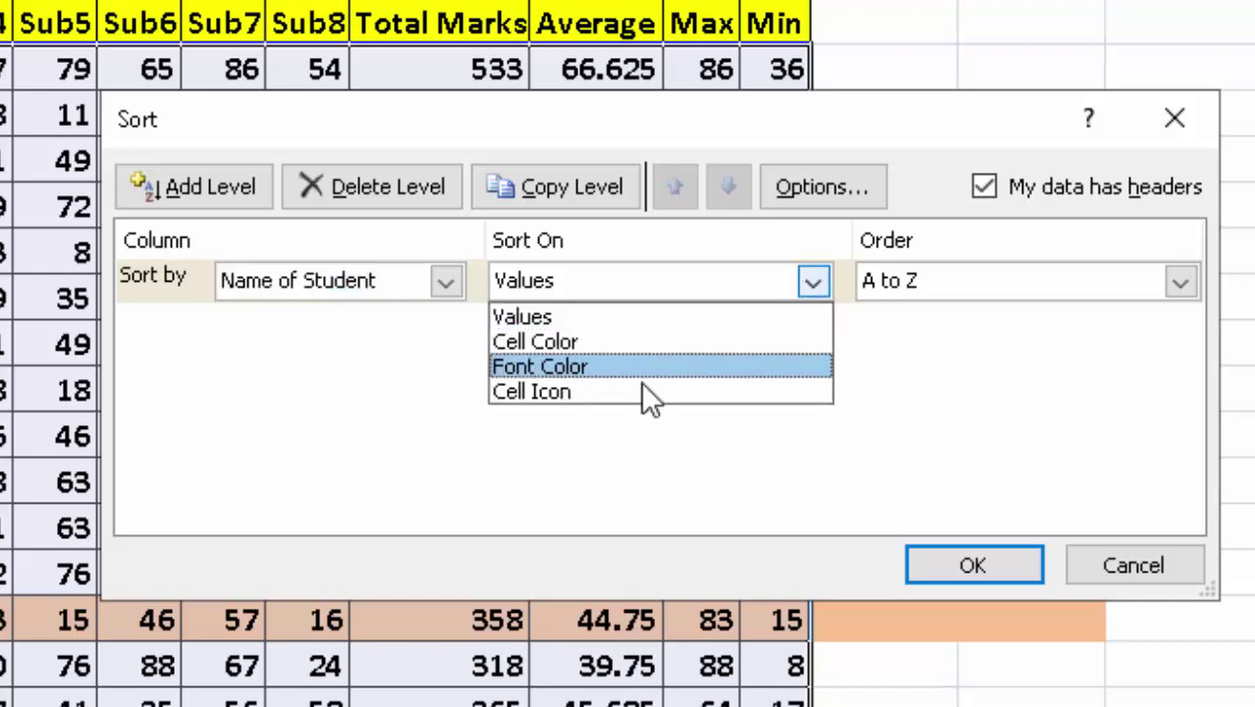
left_click(654, 317)
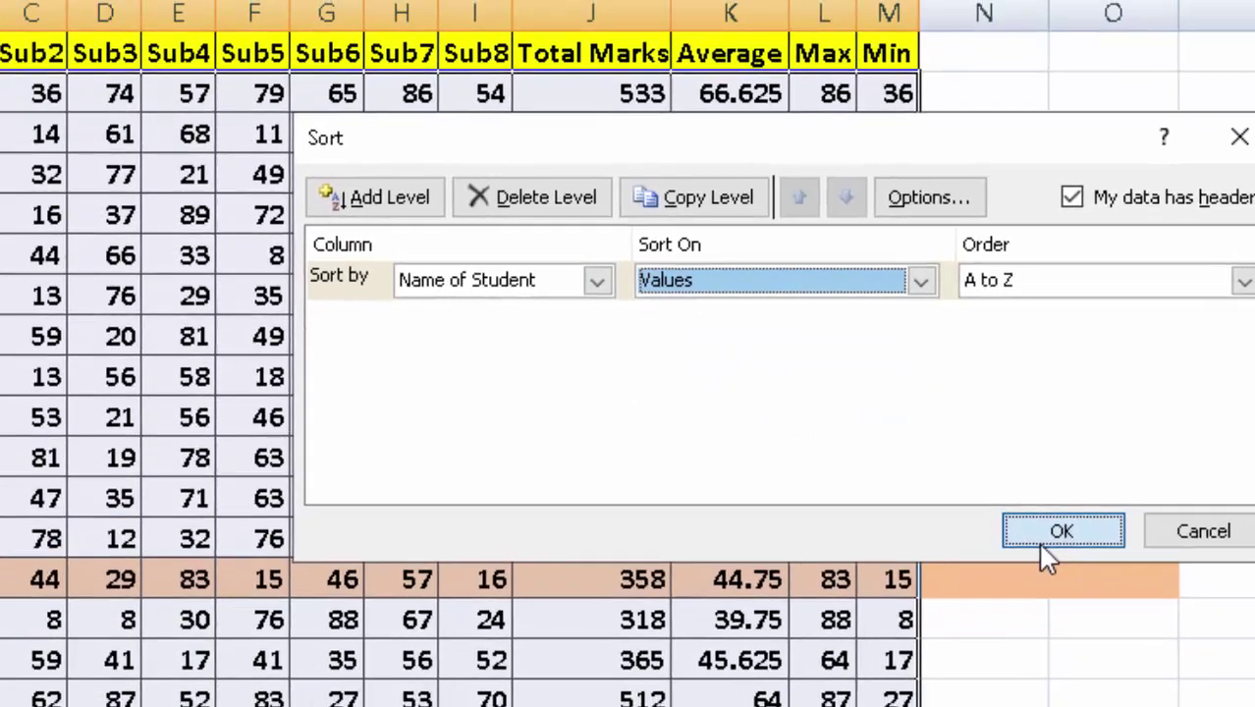
left_click(928, 571)
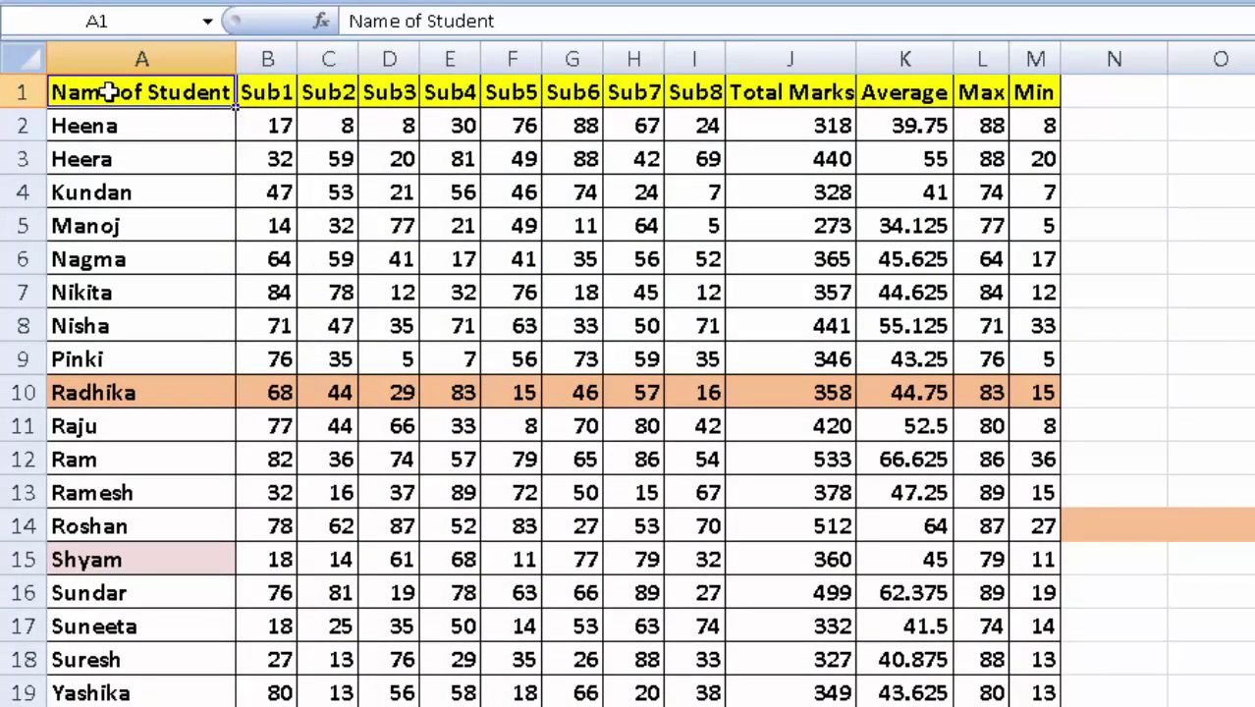
Select cells A5 through F5 in the sorted table's fifth row.
left_click(142, 132)
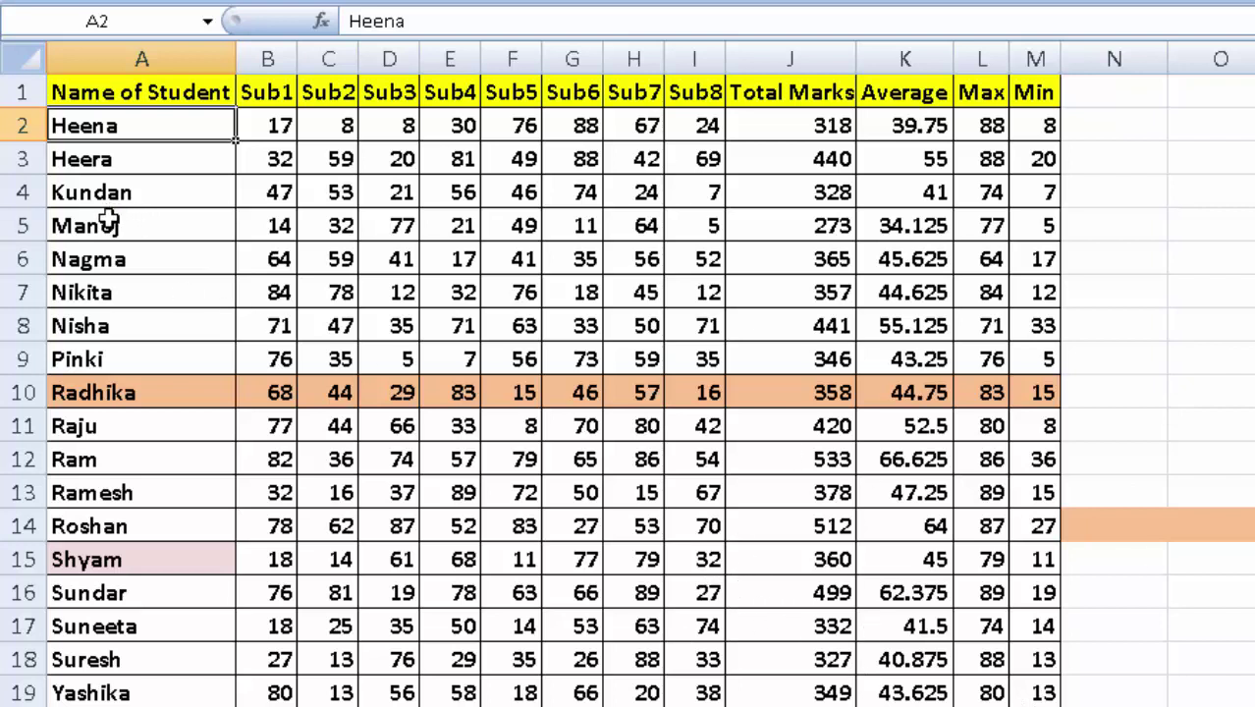
left_click_drag(110, 222, 986, 218)
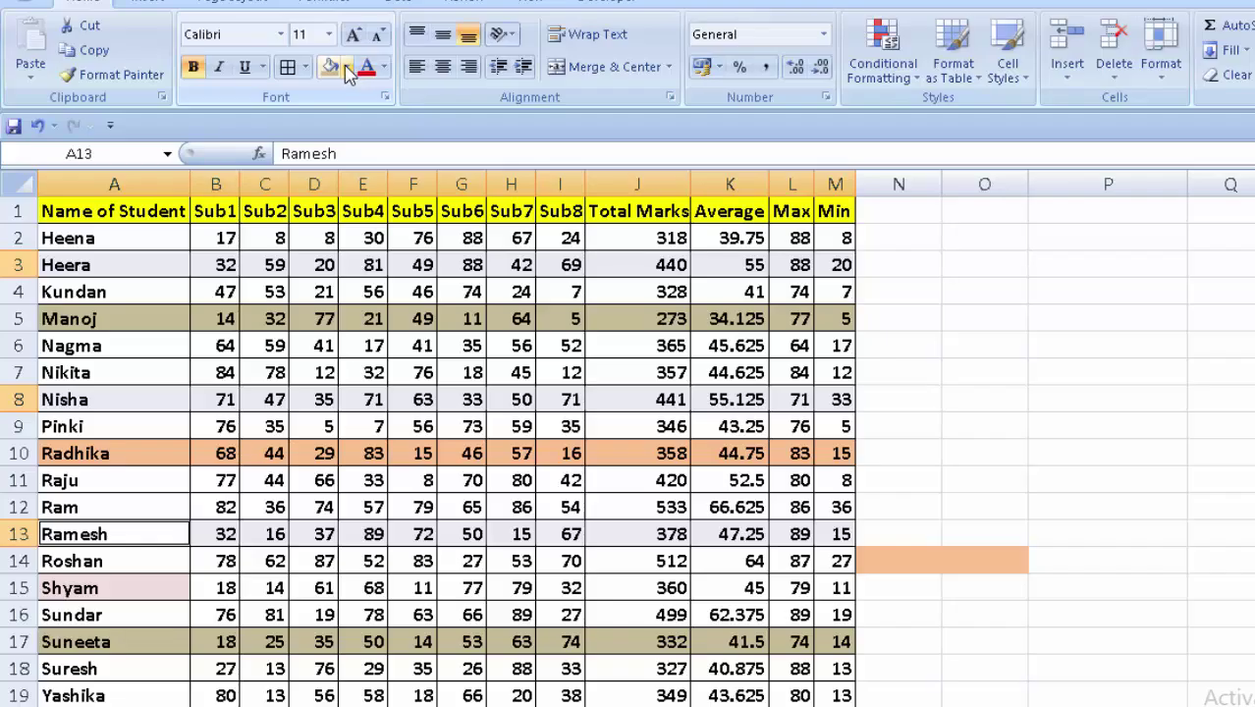
Recolour the Heera, Nisha and Ramesh rows light green, then reselect header cell A1.
left_click(347, 67)
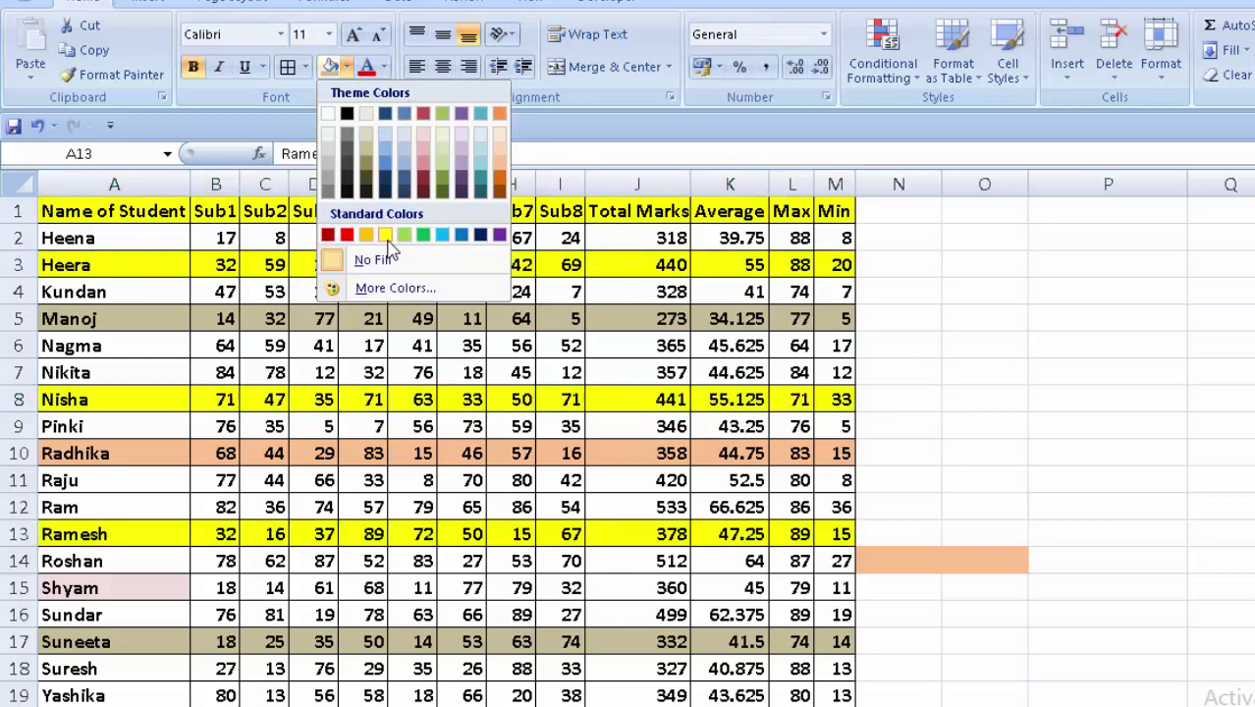
left_click(403, 235)
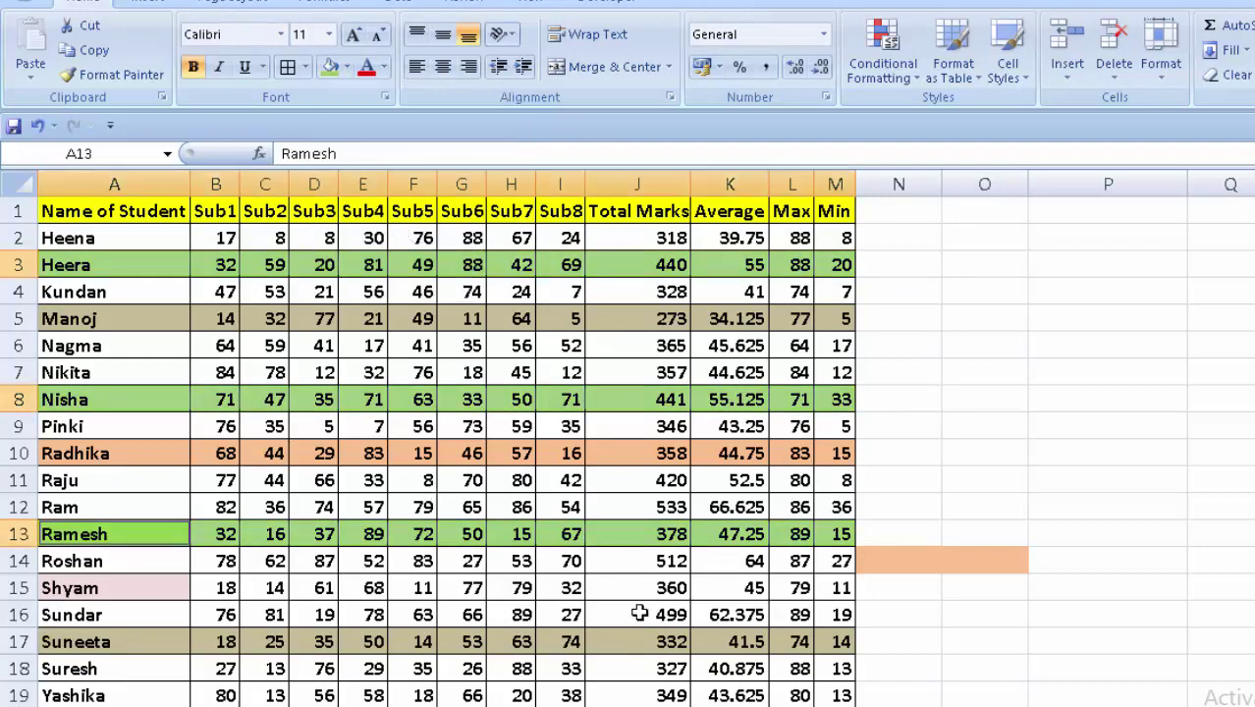
left_click(1163, 702)
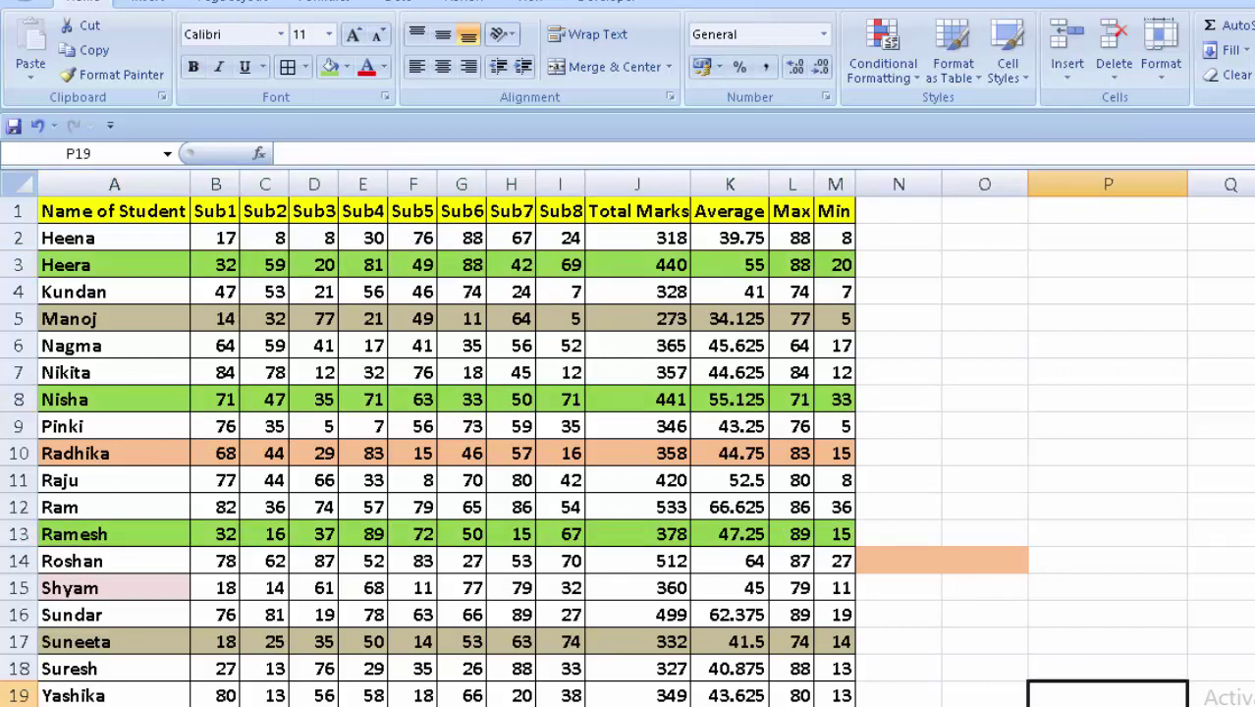
left_click(128, 210)
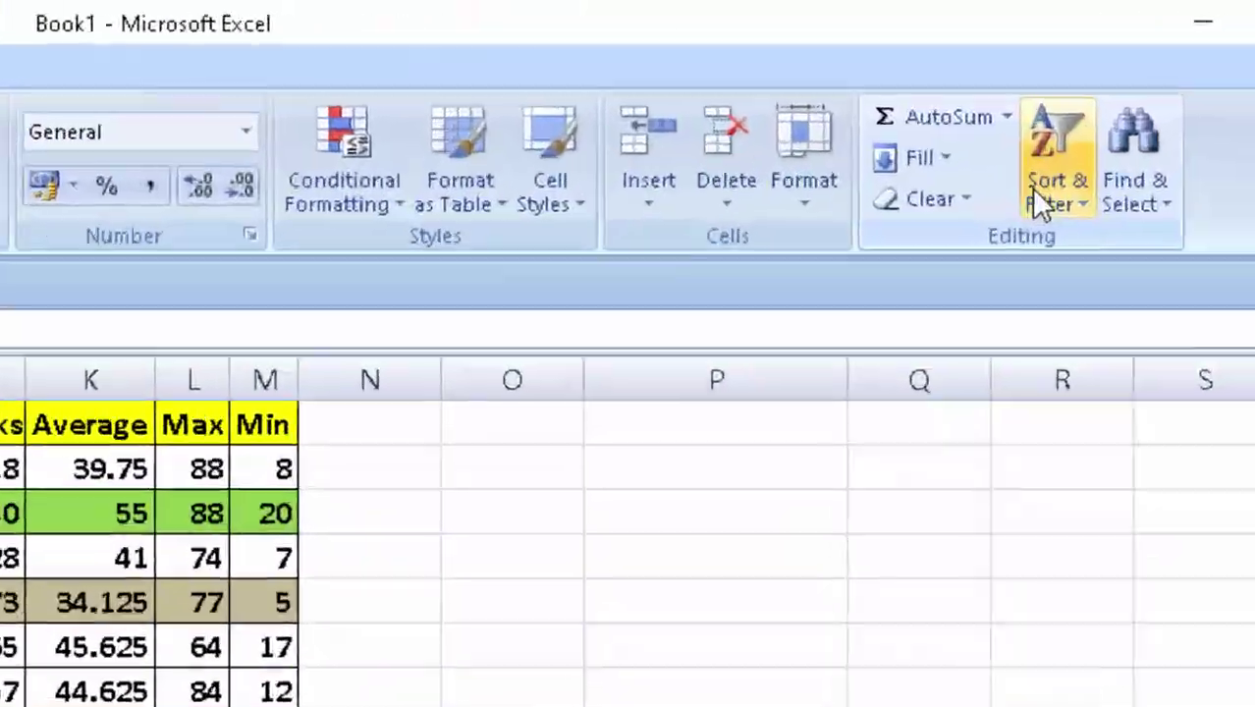
Custom-sort the table on Cell Color with green On Top, lifting Heera, Nisha and Ramesh first.
left_click(972, 245)
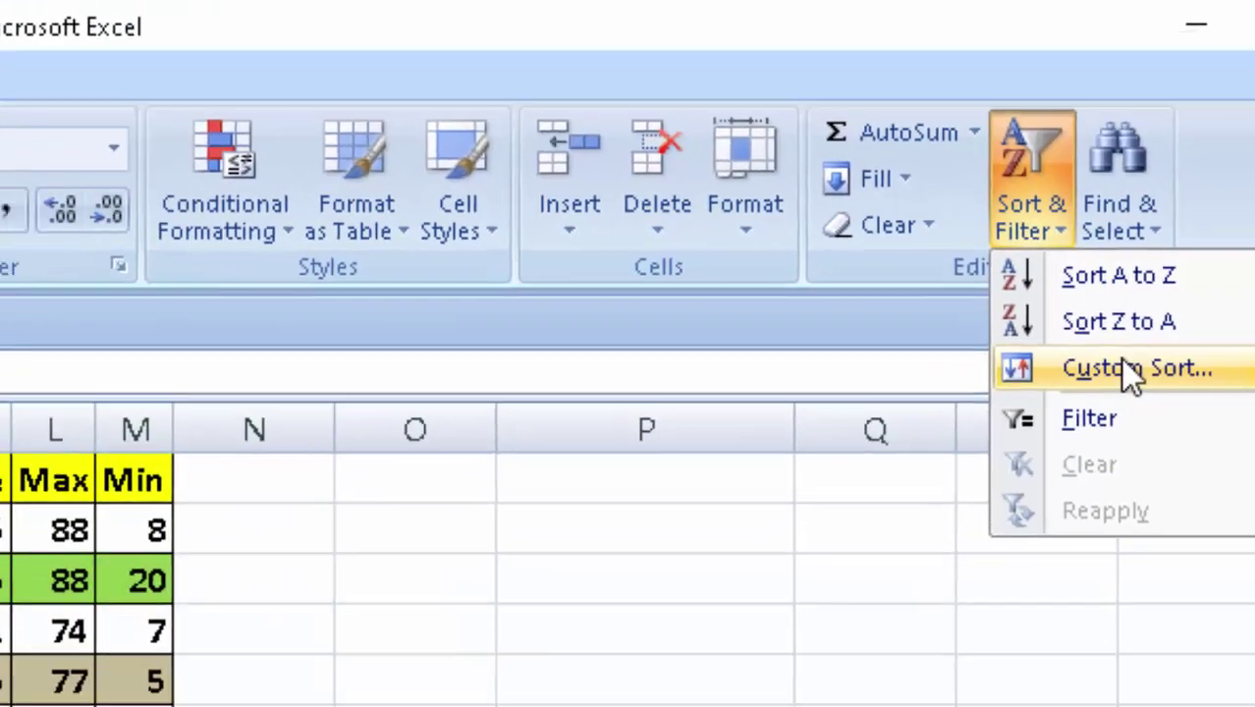
left_click(1080, 459)
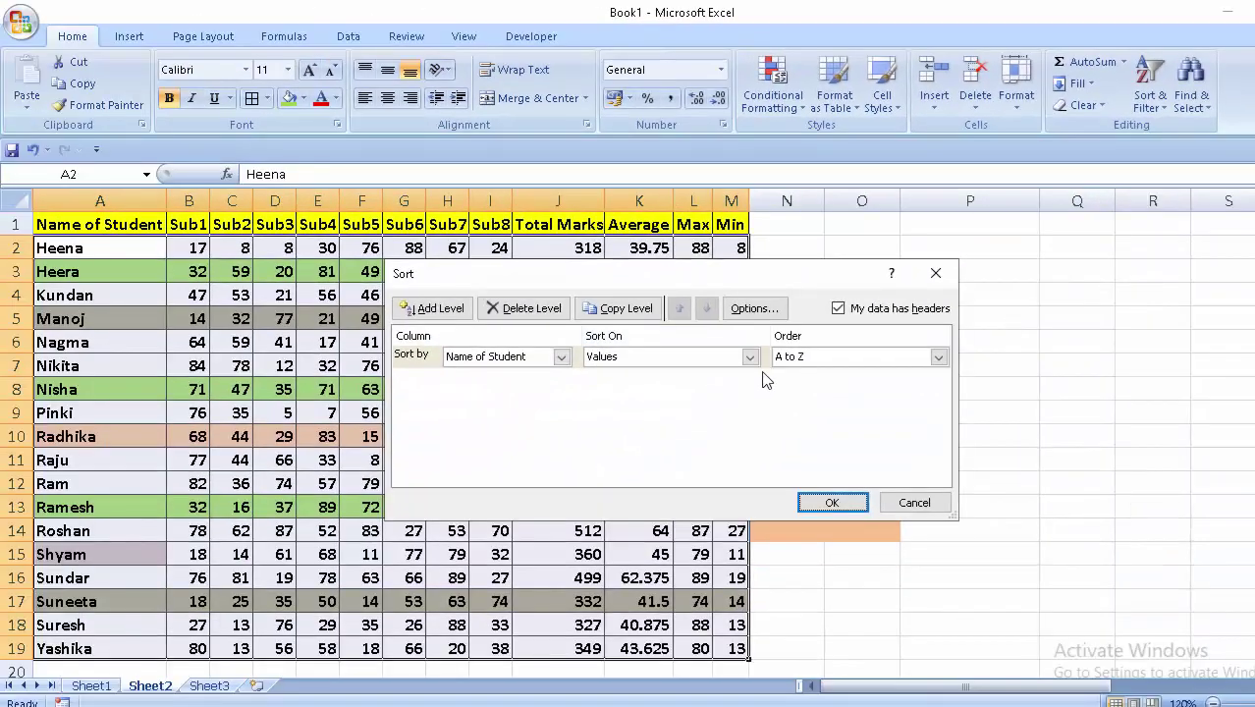
left_click(749, 357)
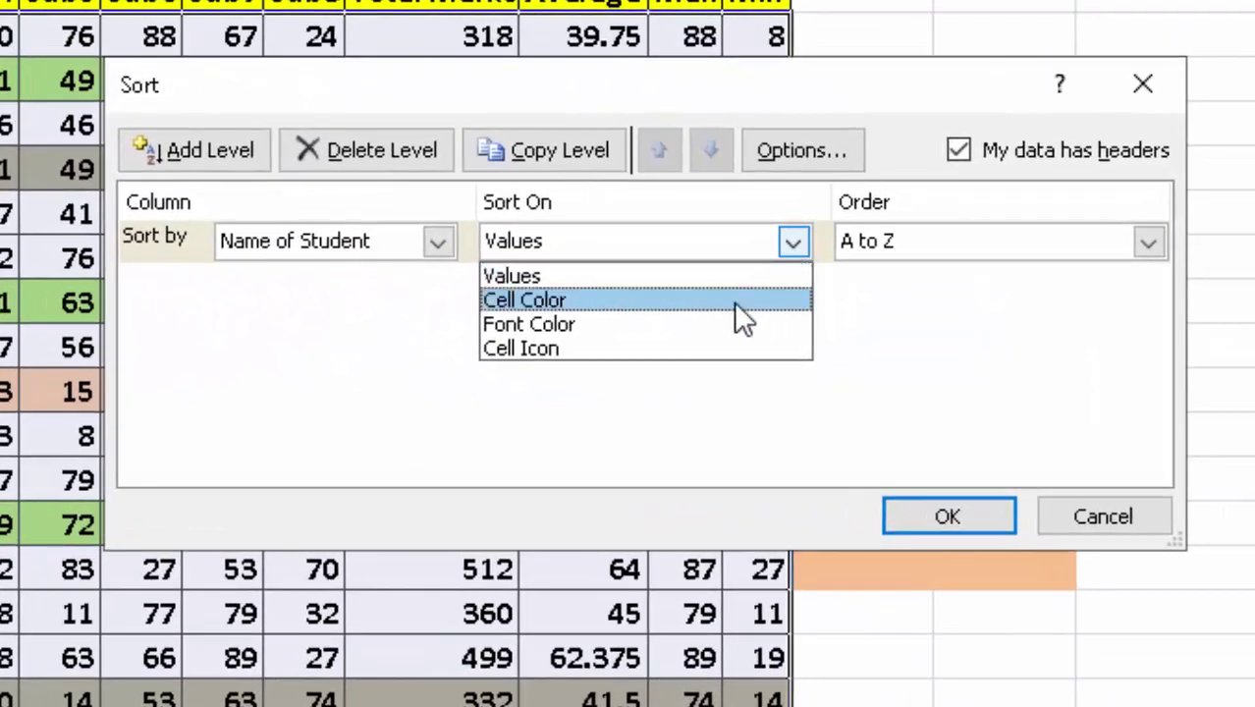
left_click(734, 303)
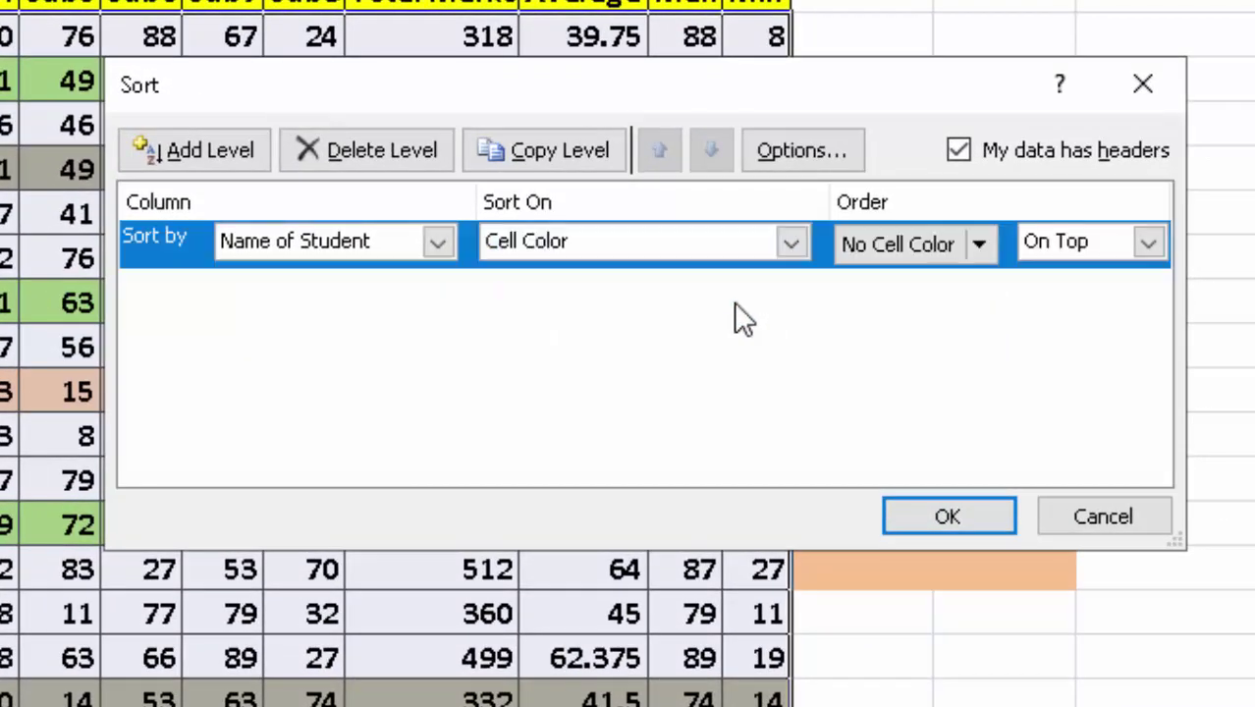
left_click(977, 244)
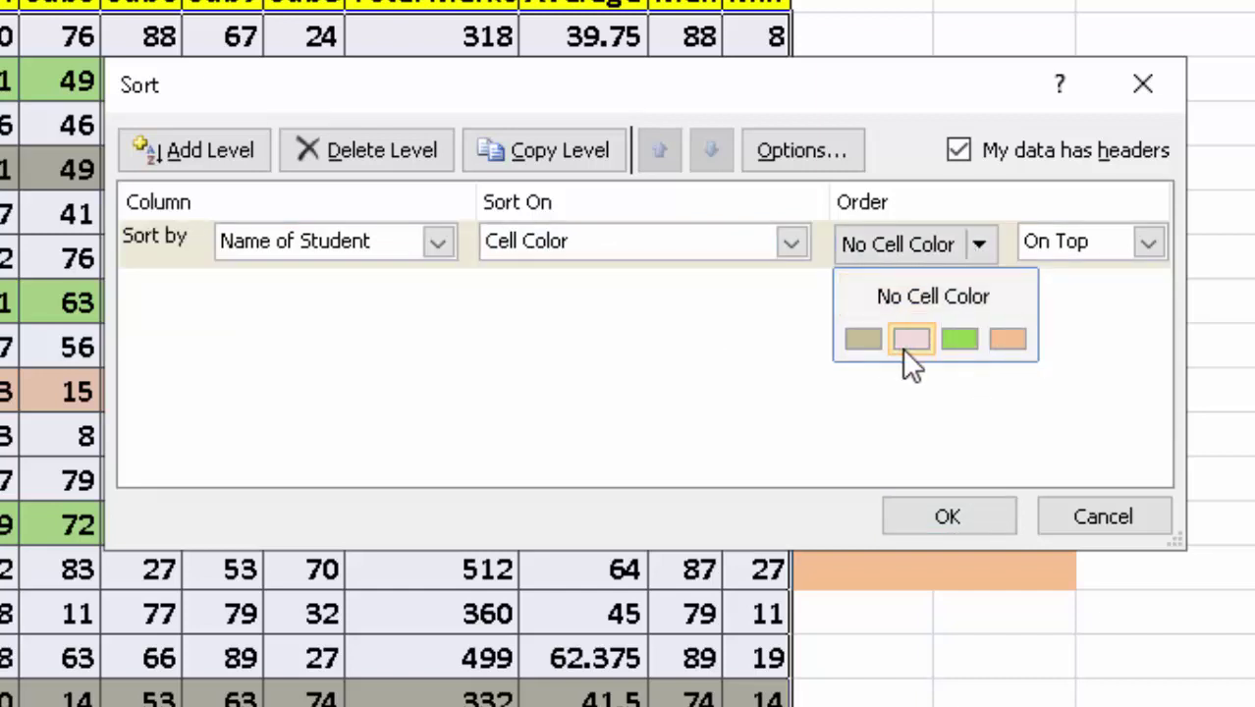
left_click(972, 346)
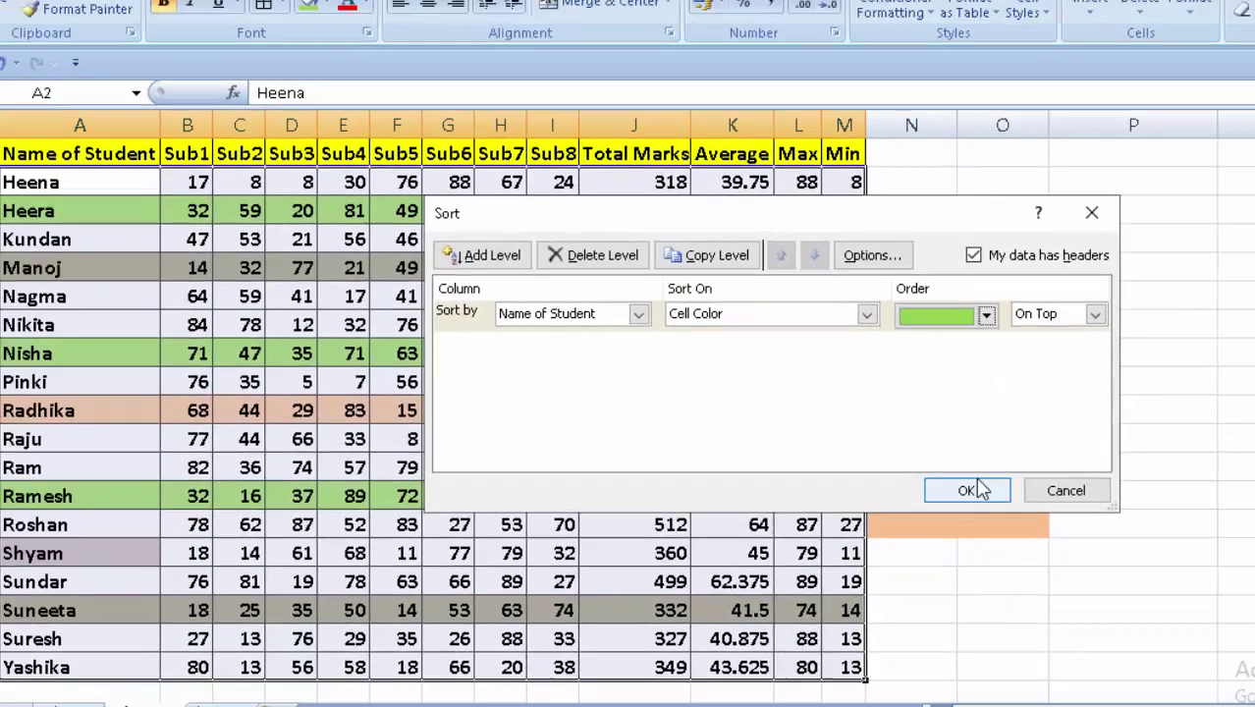
left_click(972, 490)
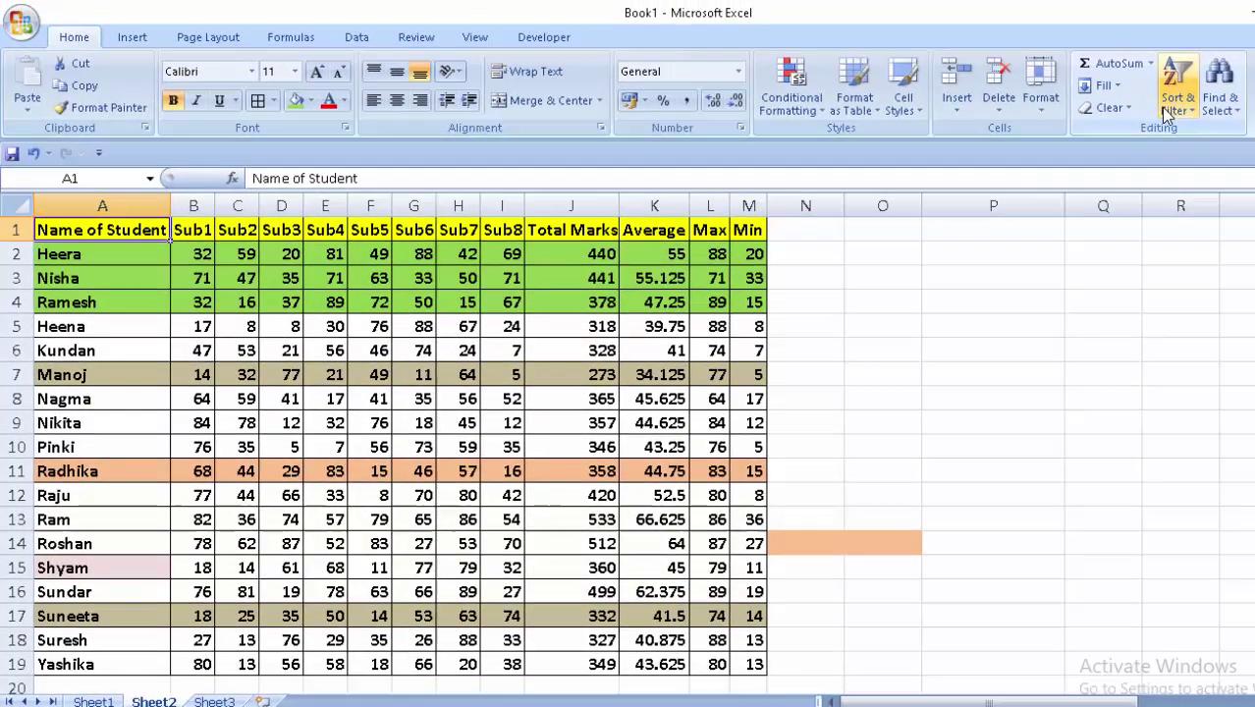
Custom-sort by cell colour with pink On Top, bringing Shyam's row first.
left_click(1028, 147)
left_click(1075, 265)
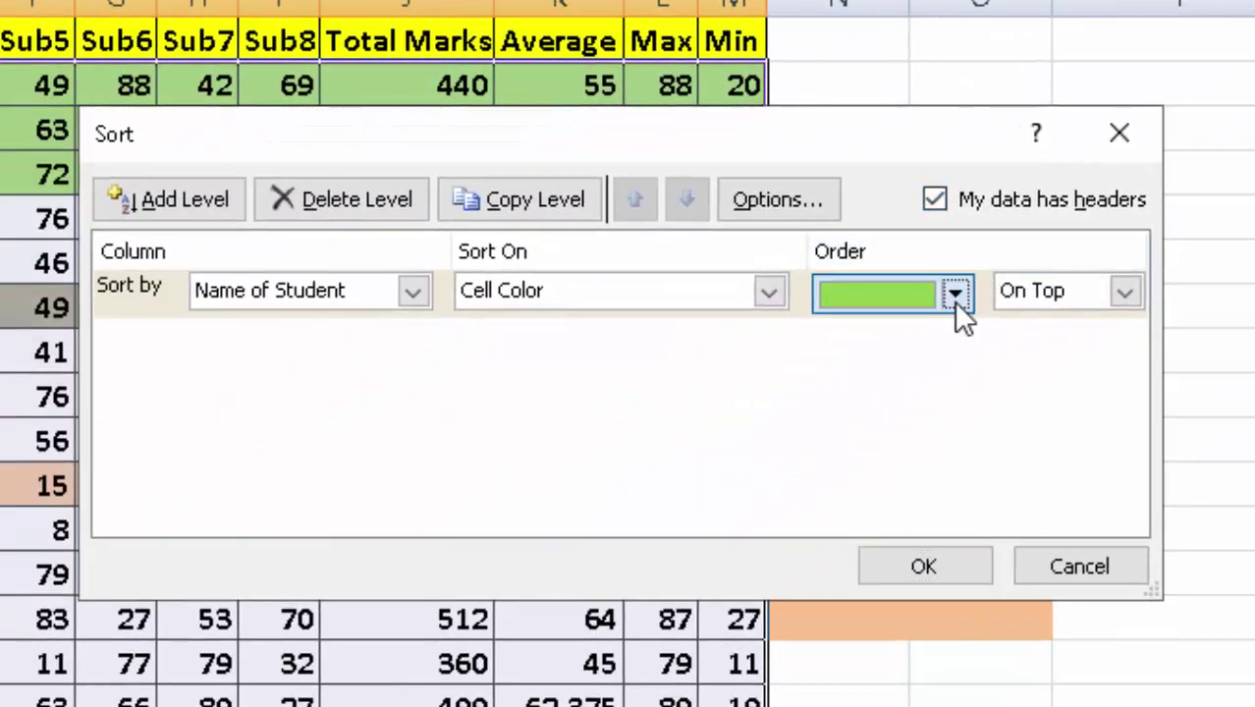
left_click(953, 301)
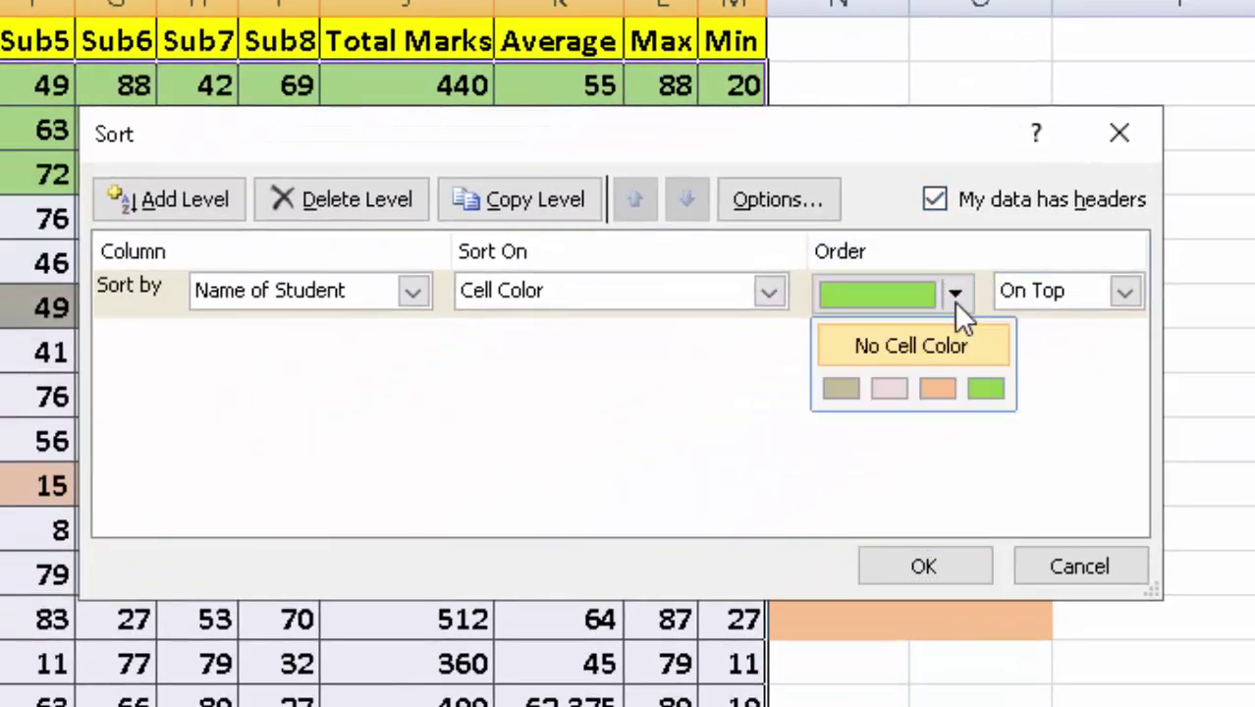
left_click(888, 383)
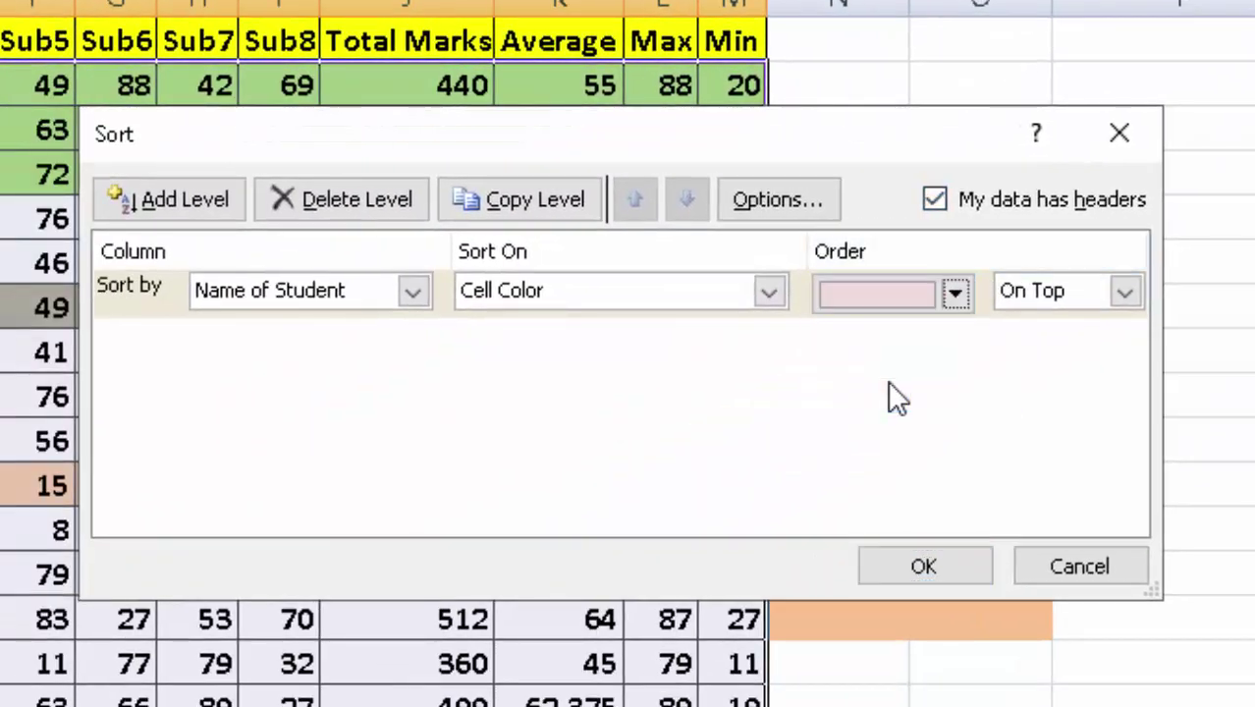
left_click(923, 567)
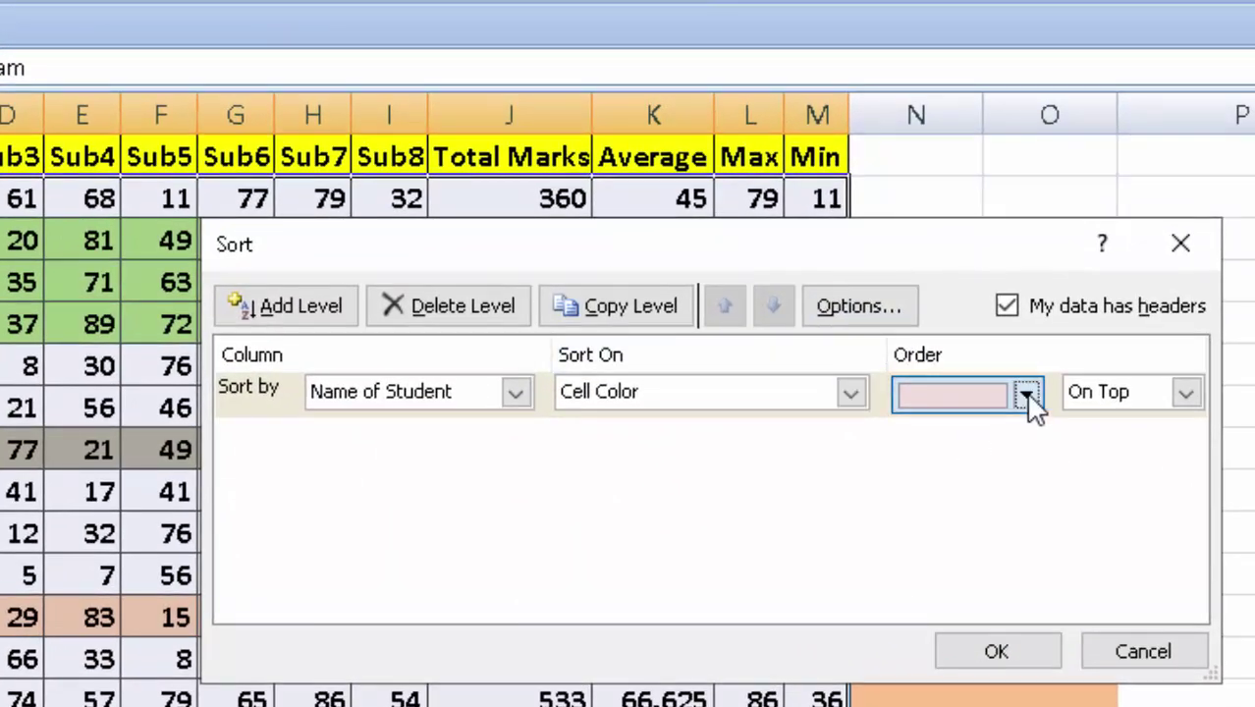
Re-sort with peach On Top so Radhika's row heads the table.
left_click(1026, 395)
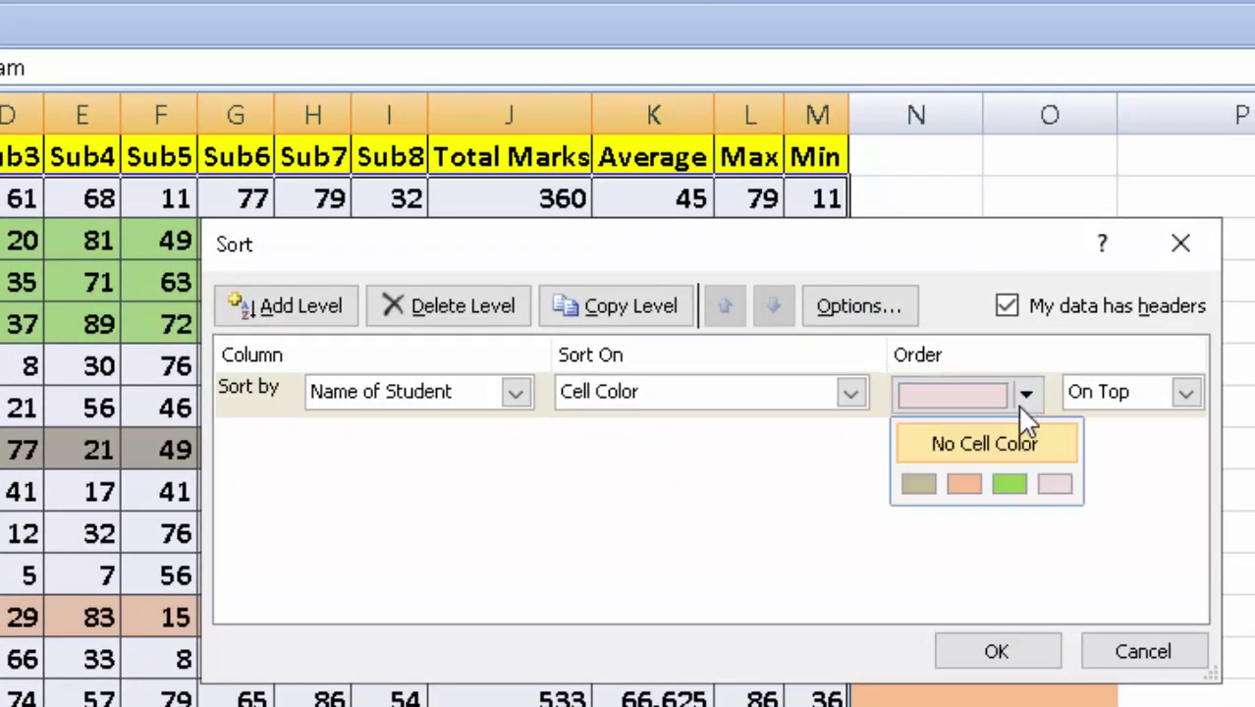
left_click(960, 484)
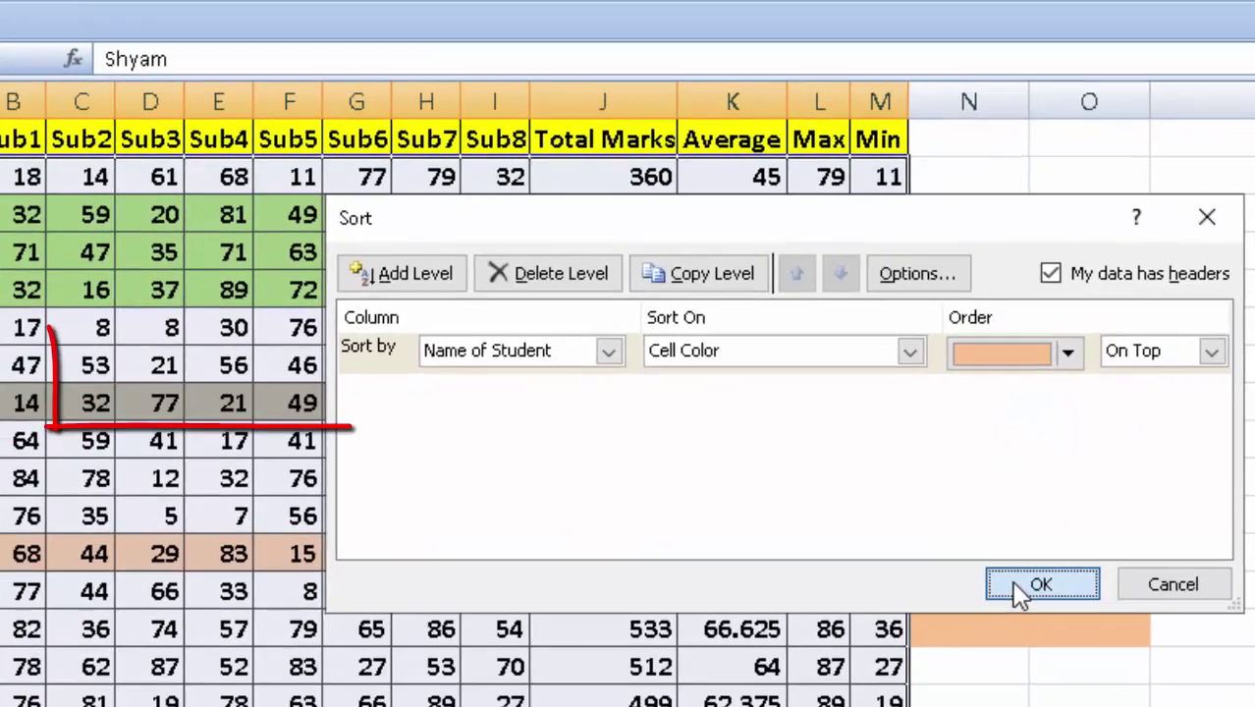
left_click(995, 651)
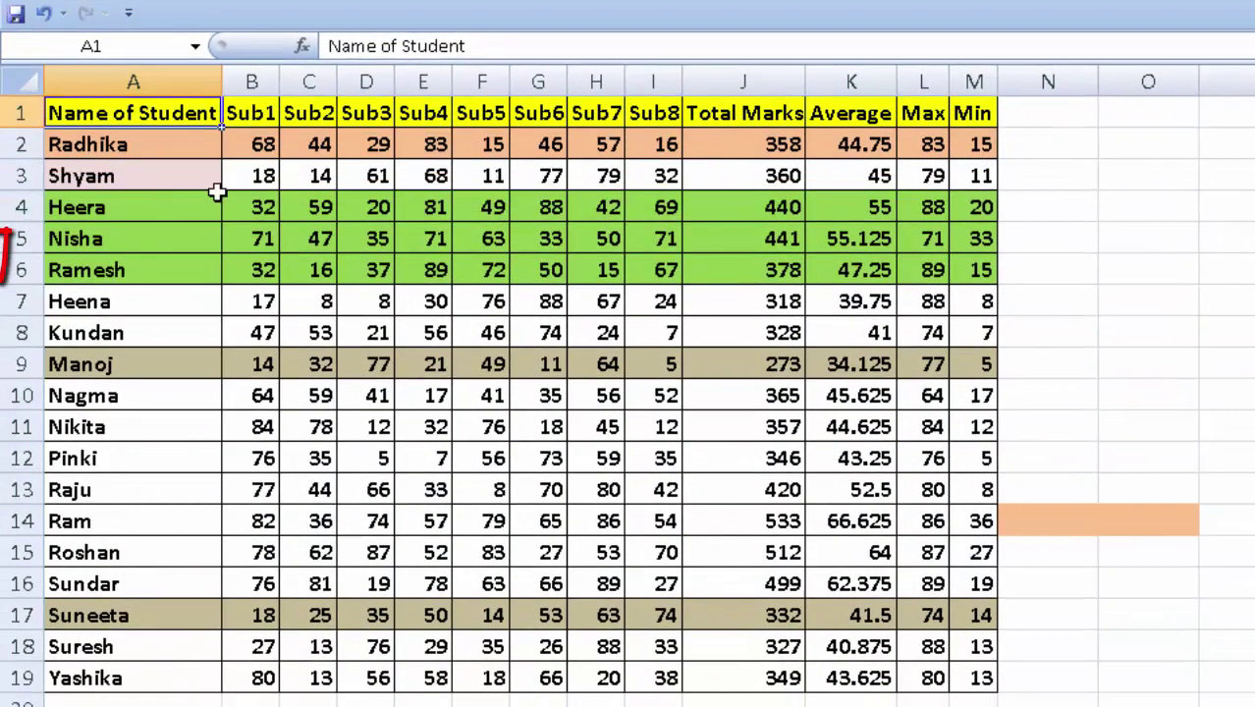